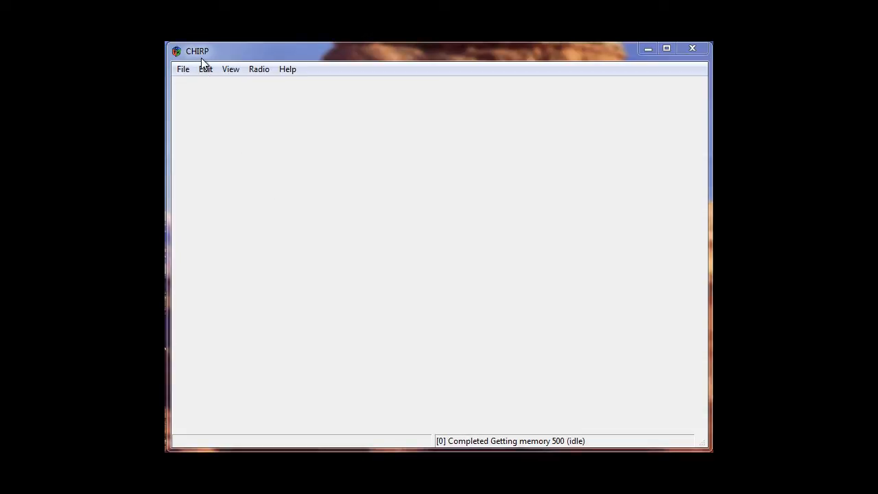
Step: Create a new memory file and set the frequency of memory 0 to 146.520
left_click(184, 71)
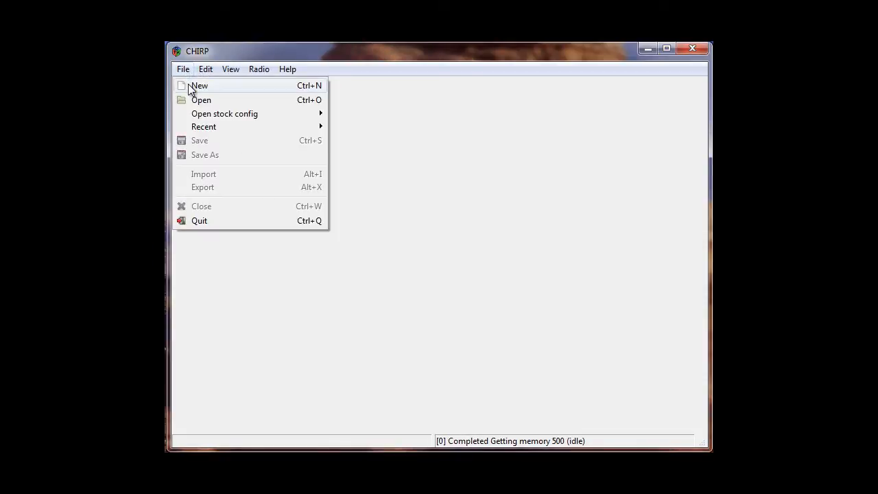
left_click(191, 88)
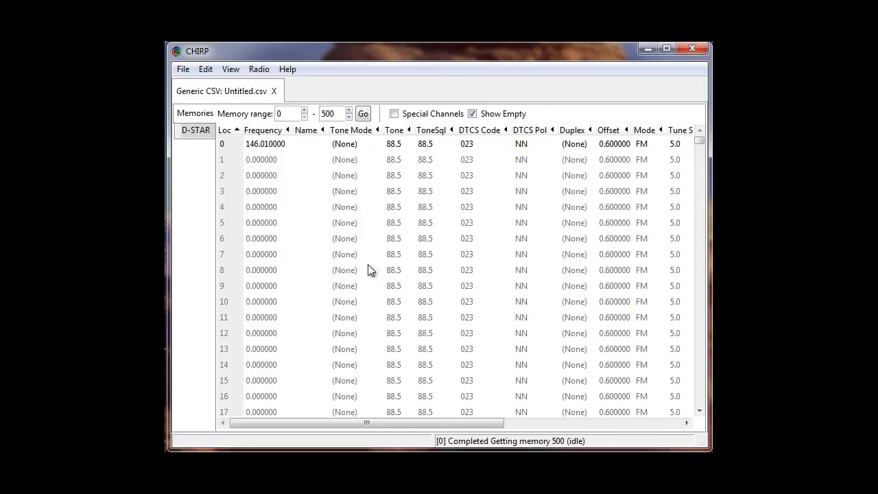
left_click(261, 146)
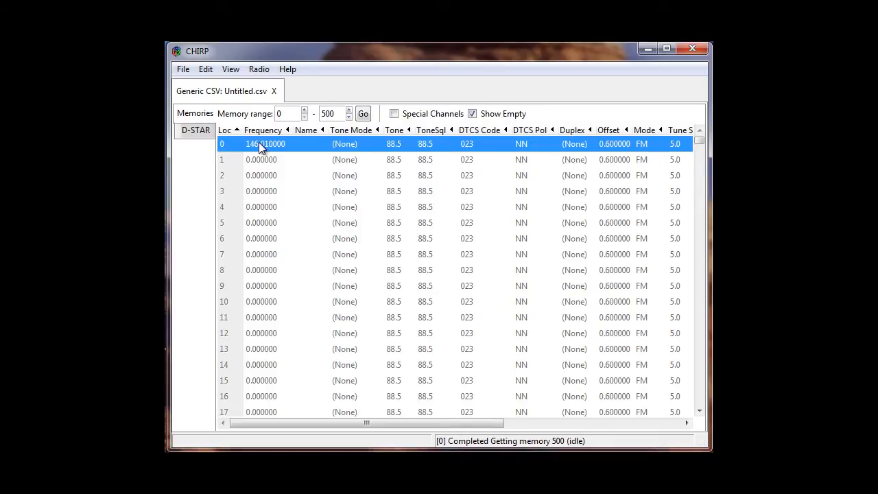
left_click(259, 142)
left_click_drag(284, 140, 245, 144)
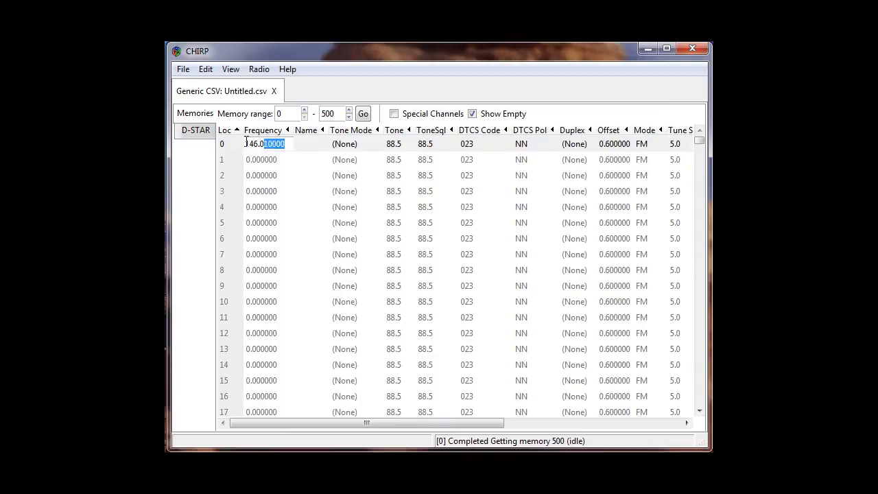
type("146.520")
key("Return")
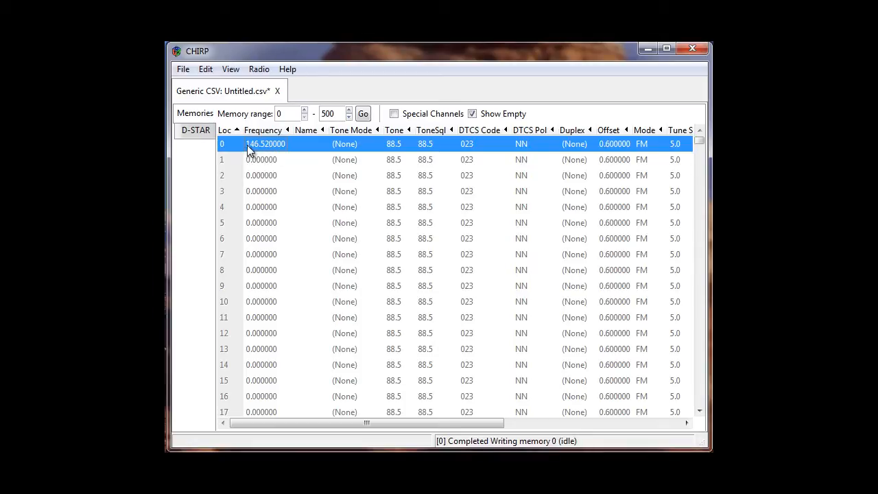
Step: Edit memory 0 to give it the name SIMPLEX and the comment "US National Simplex"
right_click(247, 145)
left_click(260, 155)
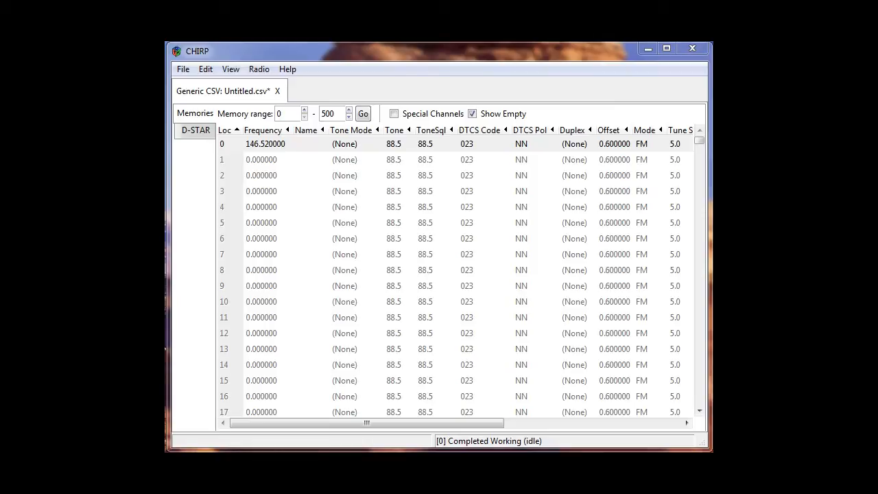
left_click_drag(789, 0, 528, 77)
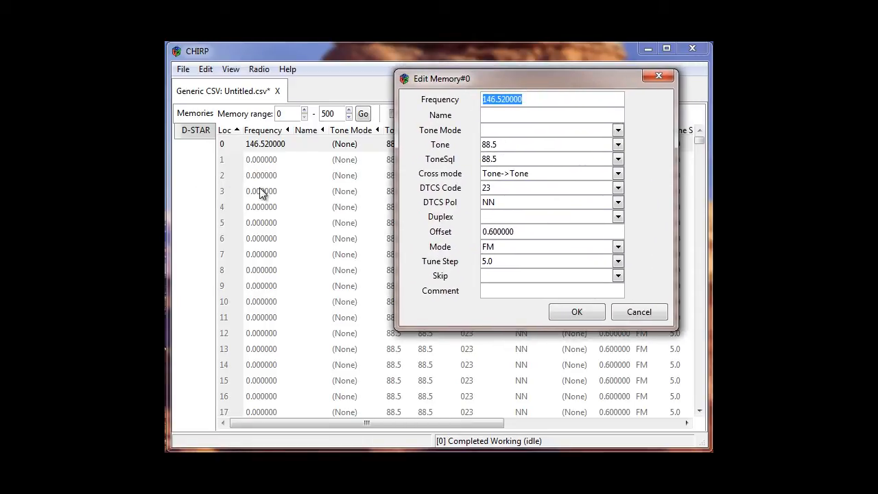
left_click(509, 111)
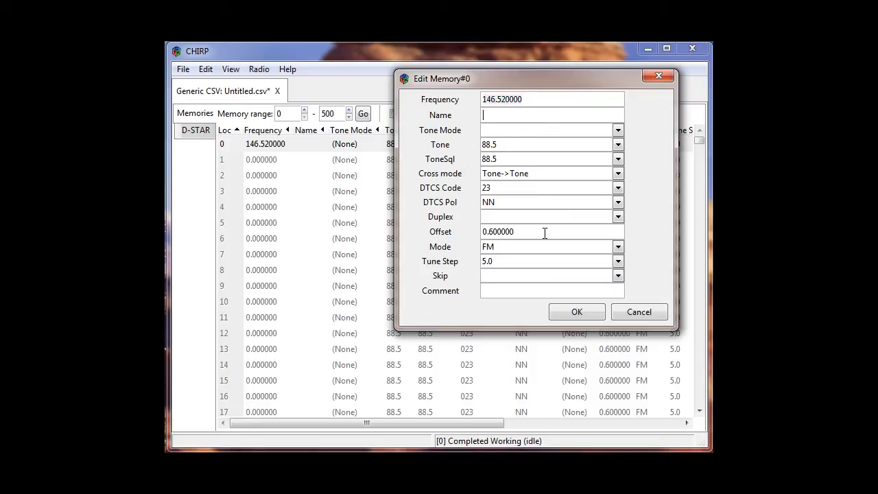
type("SIMPLEX")
left_click(507, 290)
type("US National Simplex")
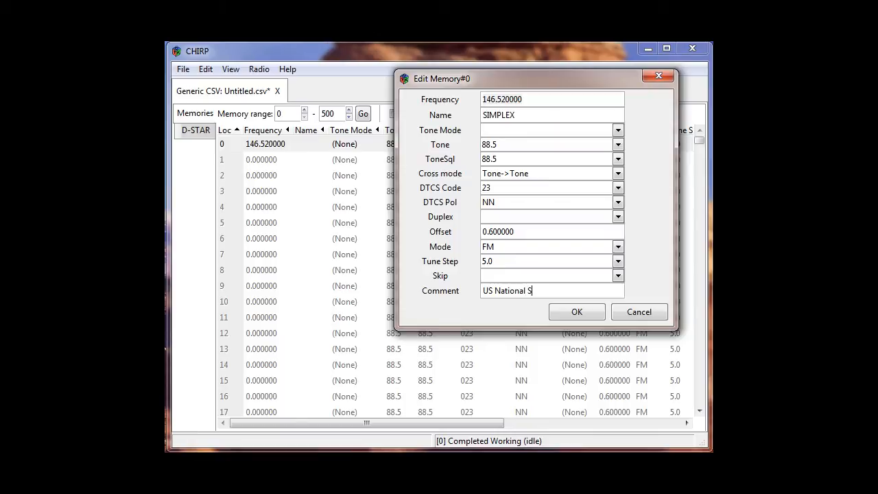
left_click(587, 312)
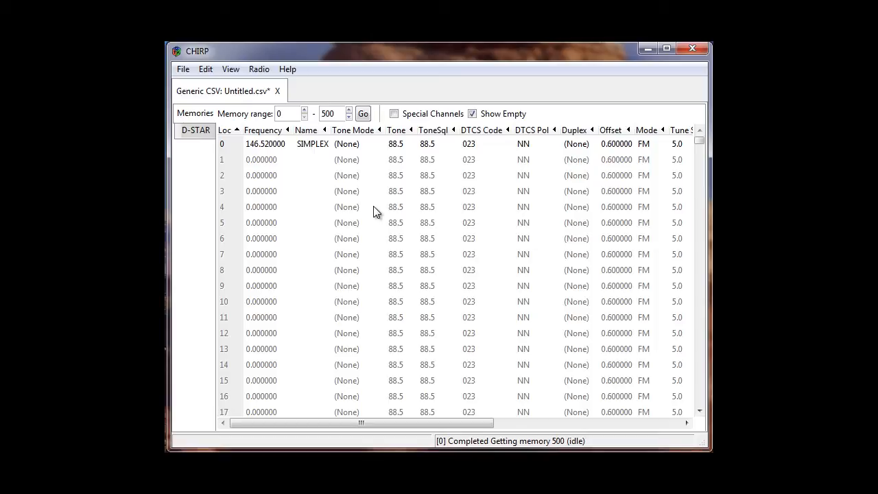
Step: Open memory 1 for editing and enter frequency 146.640 and name 12V01
left_click(266, 160)
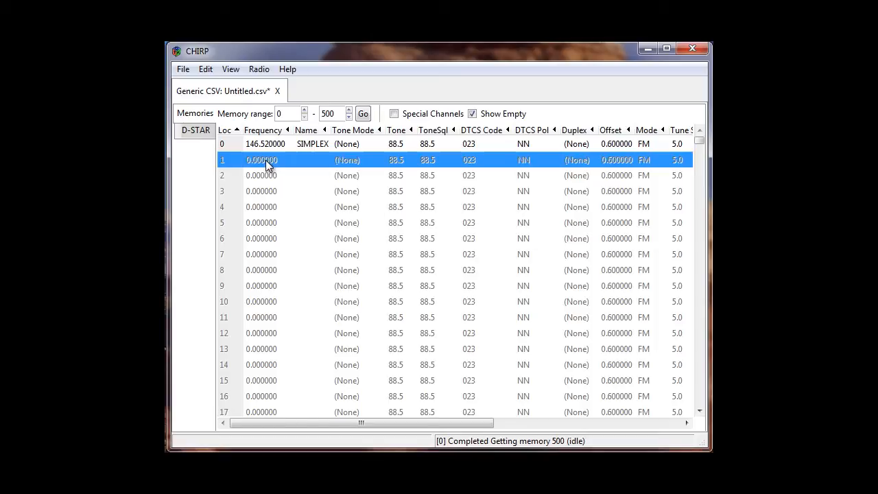
right_click(273, 162)
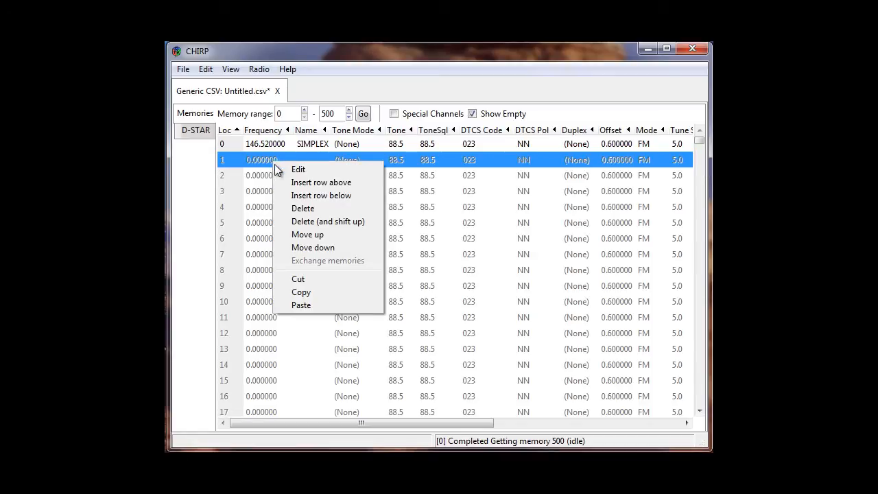
left_click(279, 166)
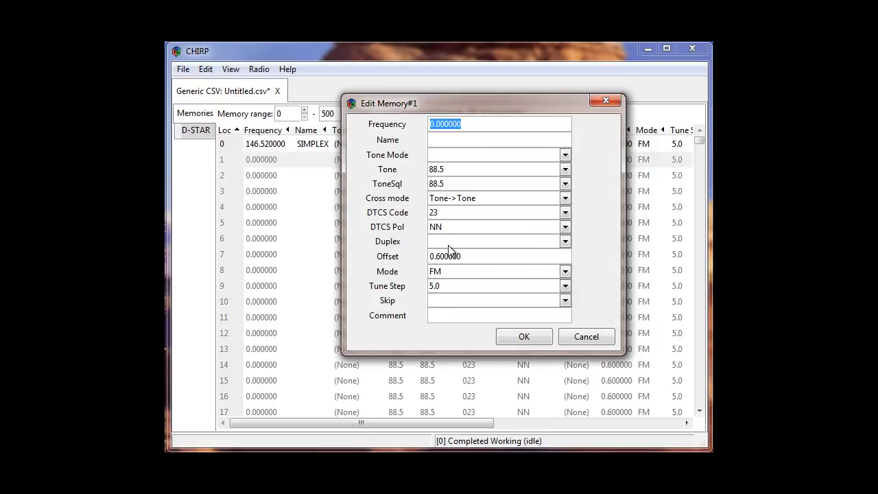
type("146.640")
left_click(443, 141)
type("12V01")
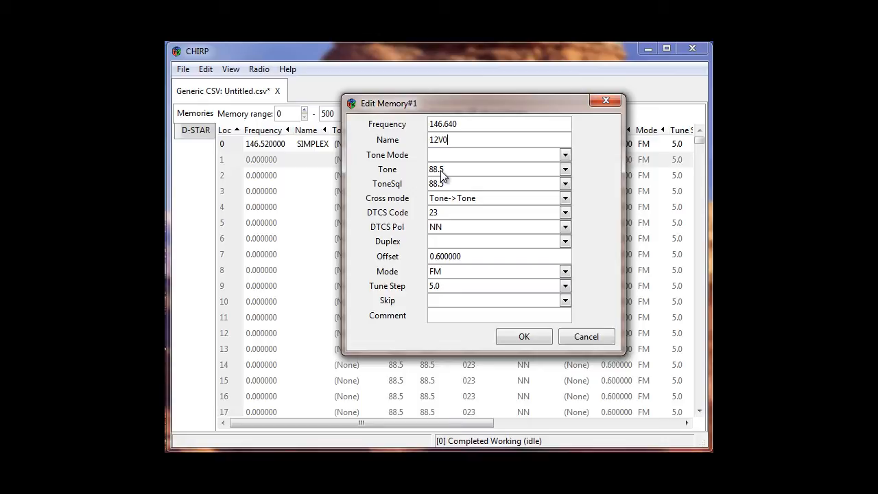
Step: Set memory 1's tone mode to Tone with a tone of 100.0
left_click(562, 155)
left_click(480, 187)
left_click(439, 171)
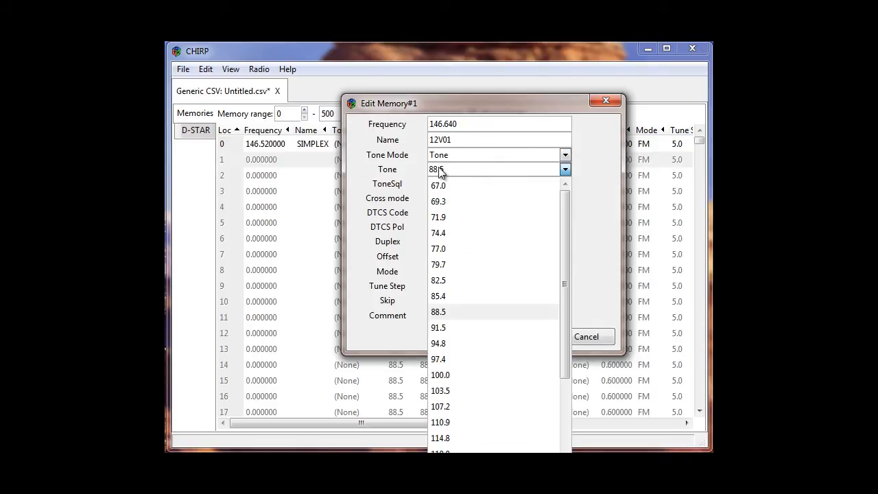
left_click(439, 374)
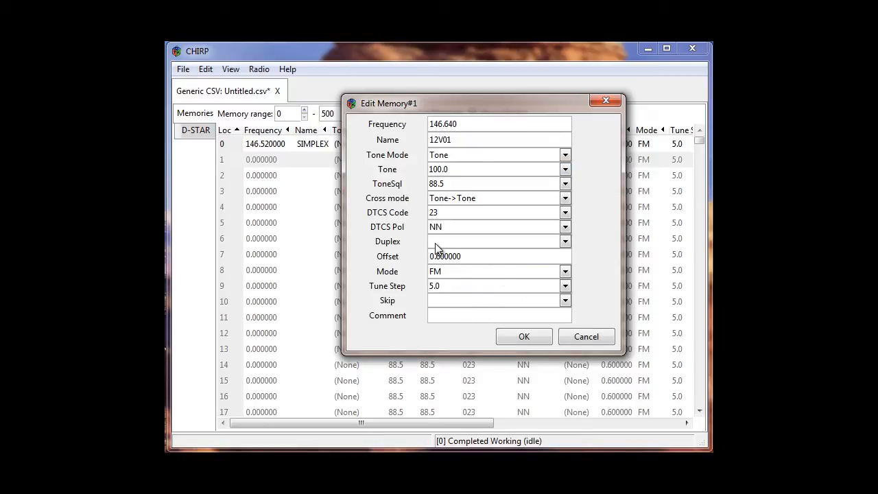
Step: Set memory 1's duplex to "-", add the comment "Primary VHF" and accept the memory's settings
left_click(564, 242)
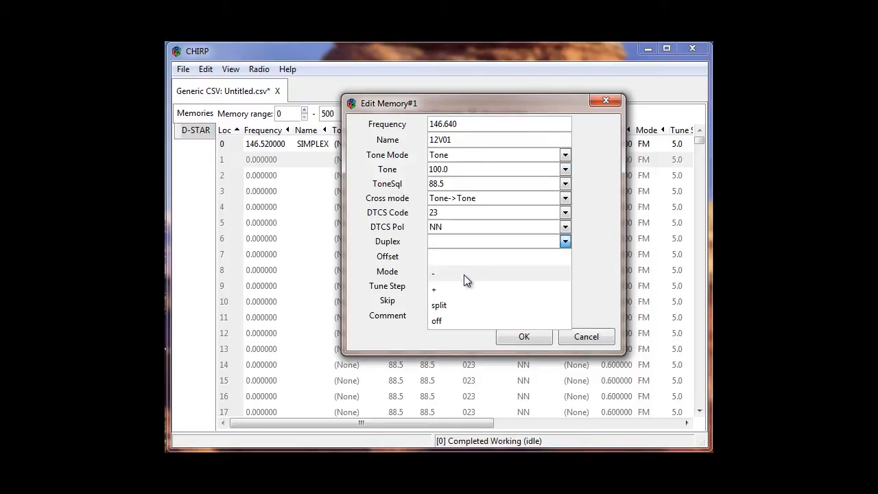
left_click(464, 275)
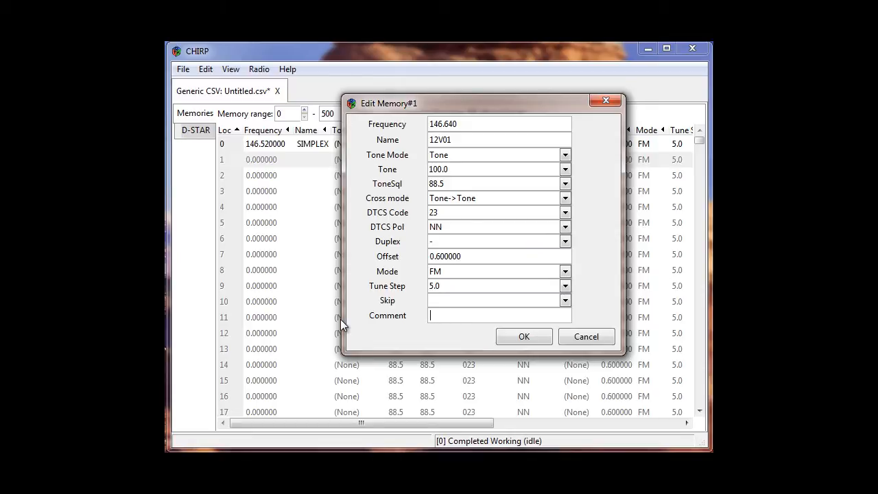
type("Primary VHF")
left_click(524, 336)
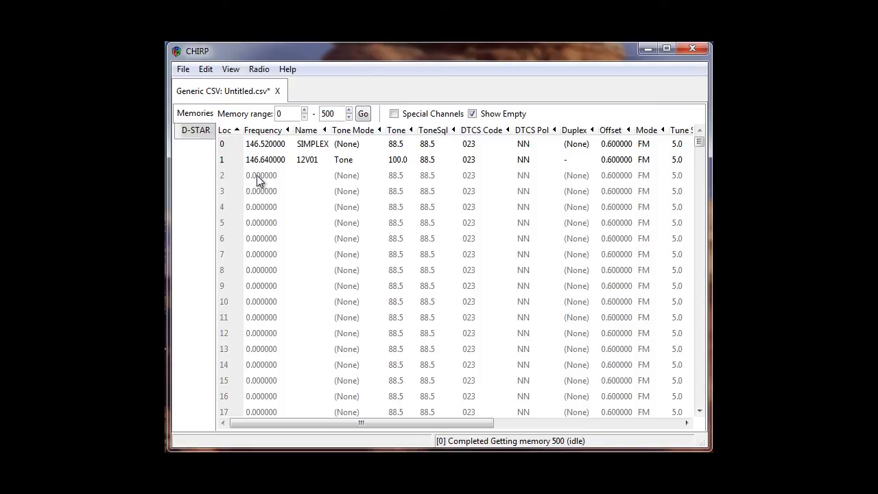
Step: Open memory 2 for editing and enter frequency 449.225 and name 12U02
left_click(258, 175)
right_click(257, 174)
left_click(276, 177)
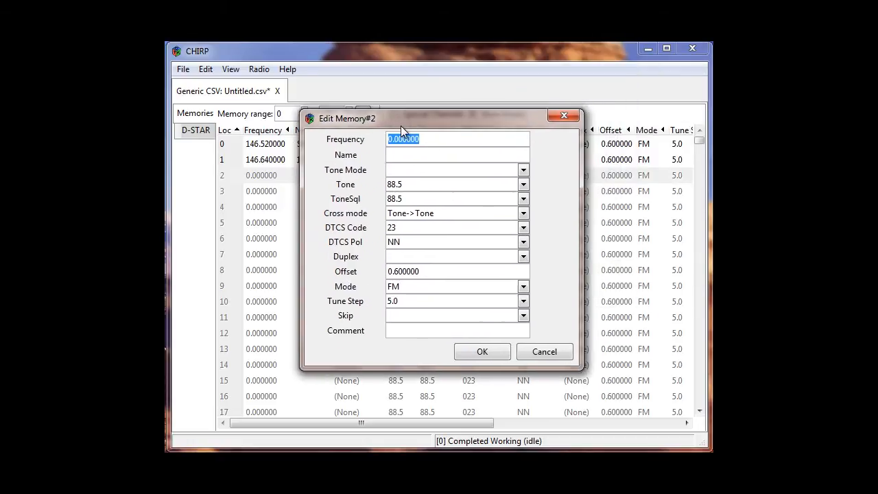
type("449.225")
left_click(400, 155)
type("12U02")
Step: Set memory 2's tone mode to Tone with a tone of 141.3
left_click(523, 170)
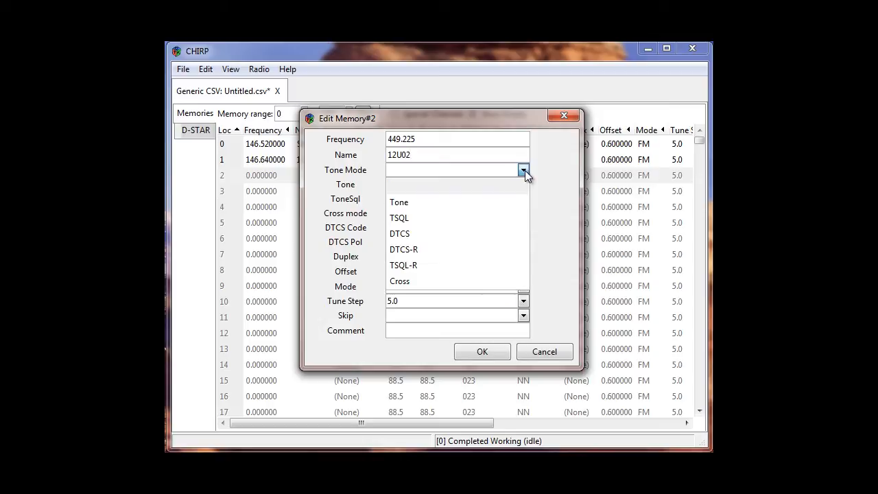
left_click(430, 206)
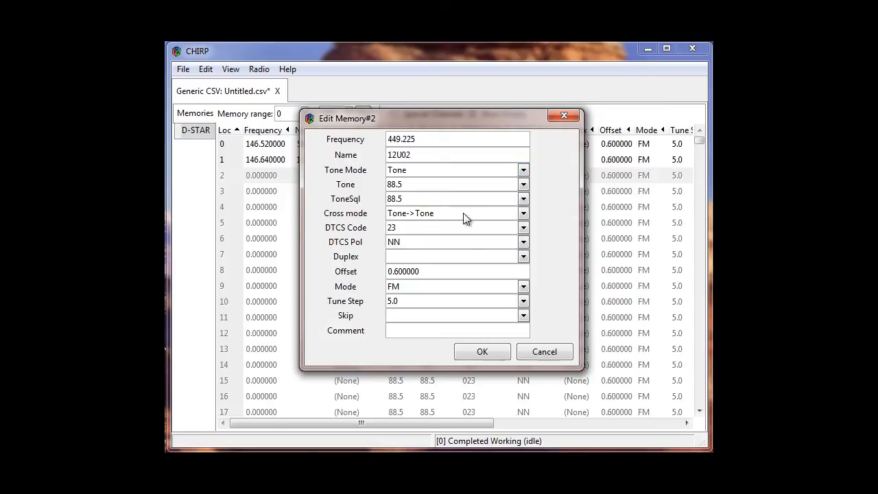
left_click(402, 185)
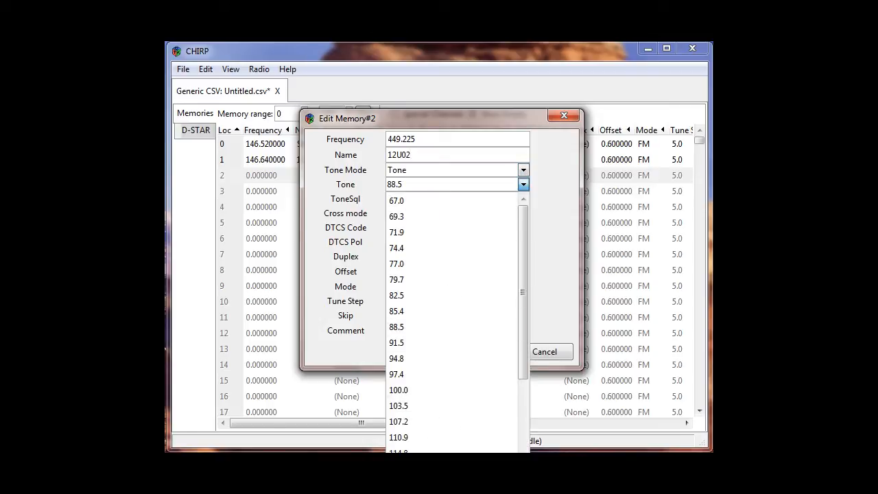
left_click(449, 488)
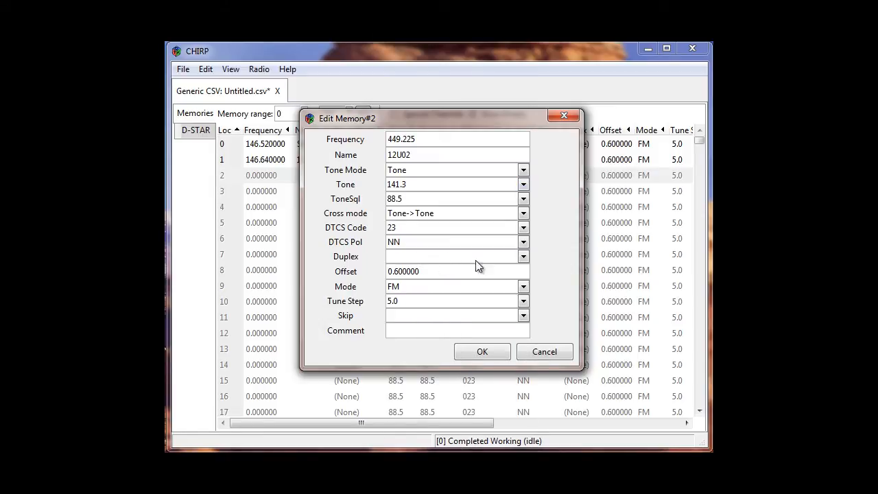
Step: Give memory 2 duplex "-", an offset of 5.00 and the comment "Primary UHF", and accept its settings
left_click(523, 257)
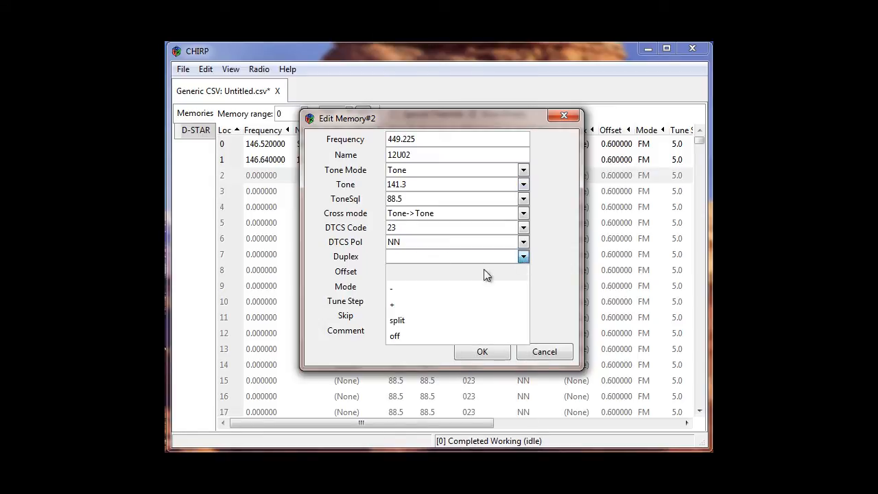
left_click(413, 289)
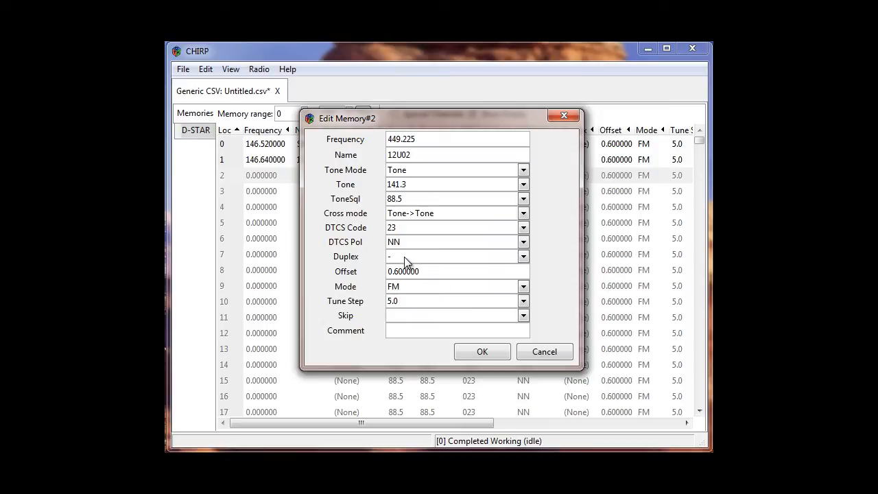
left_click_drag(435, 270, 368, 270)
type("5.")
type("00")
type("Primary UH")
type("F")
left_click(470, 355)
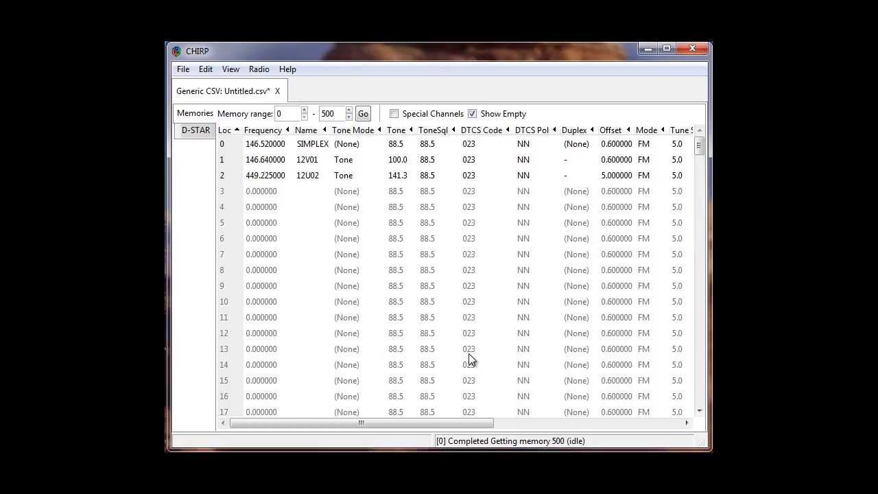